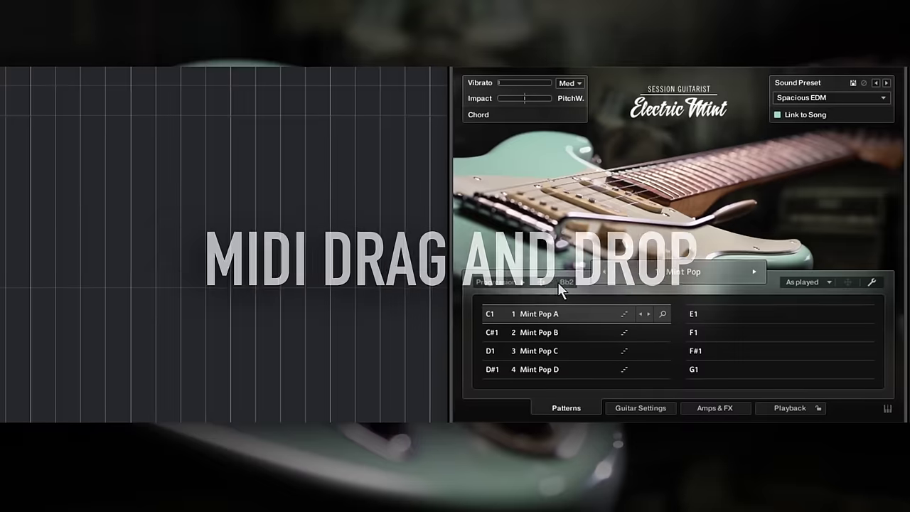
Place the pattern's MIDI on the DAW track and step the speaker cabinet to model 20
{"action": "left_click_drag", "start_coordinate": [551, 283], "coordinate": [45, 215]}
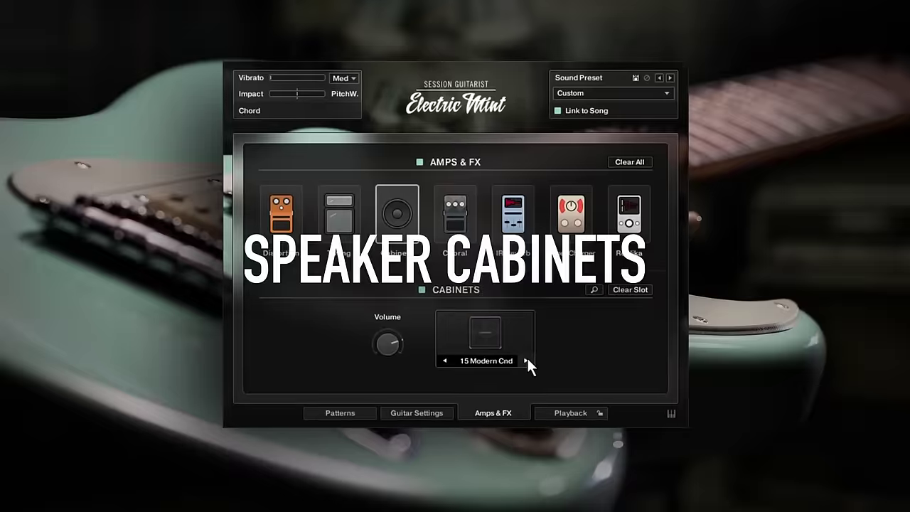
{"action": "left_click", "coordinate": [529, 367]}
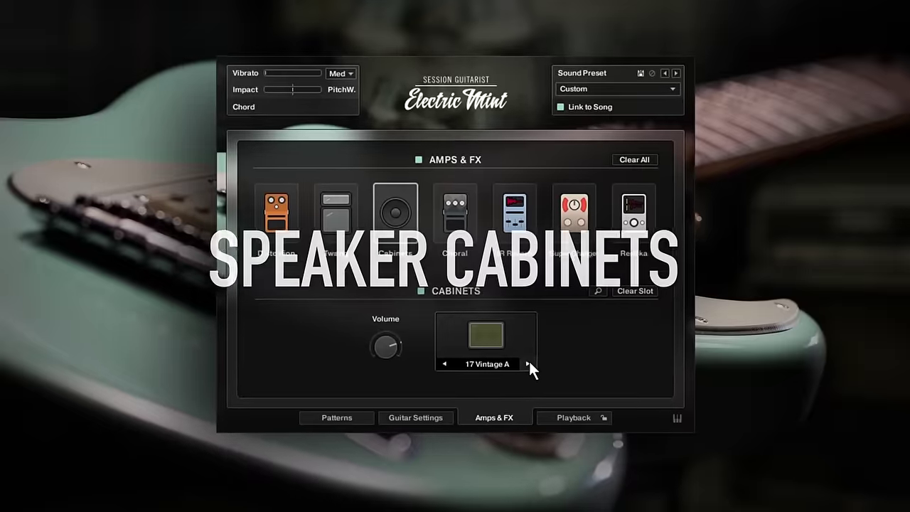
{"action": "left_click", "coordinate": [530, 367]}
{"action": "left_click", "coordinate": [530, 367]}
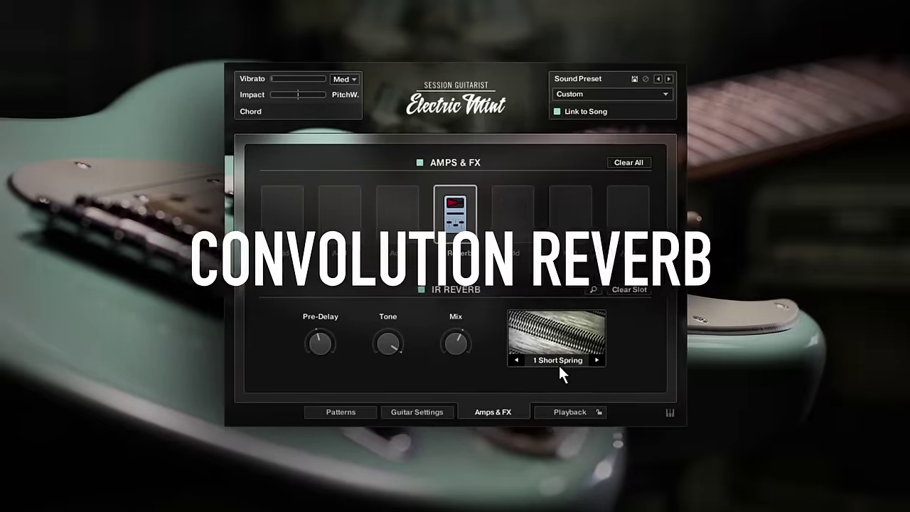
Open the IR Reverb presets and step the wah rate past 7 Rising Acc. B
{"action": "left_click", "coordinate": [558, 363]}
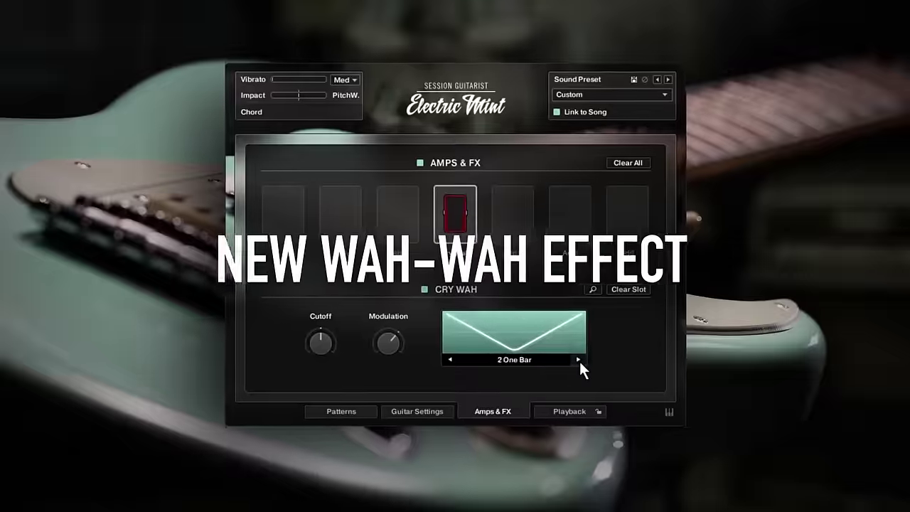
{"action": "left_click", "coordinate": [584, 365]}
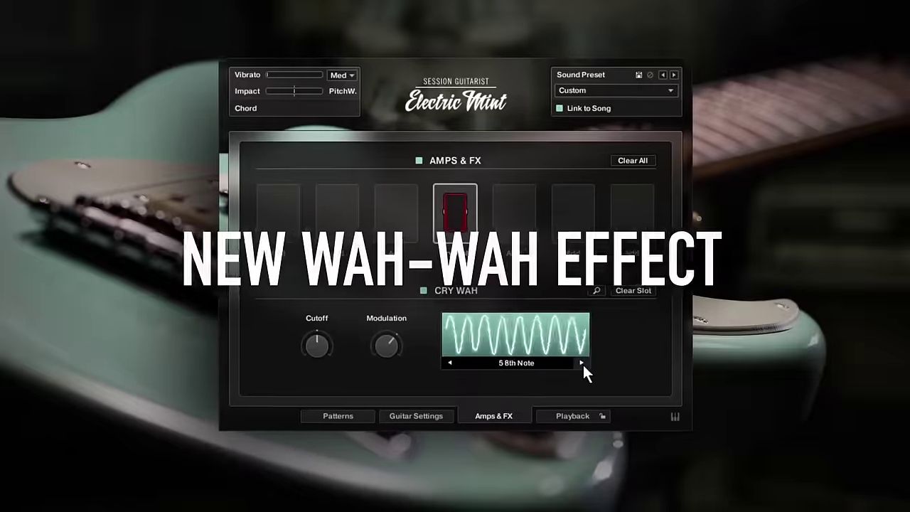
{"action": "left_click", "coordinate": [585, 365]}
{"action": "left_click", "coordinate": [586, 366]}
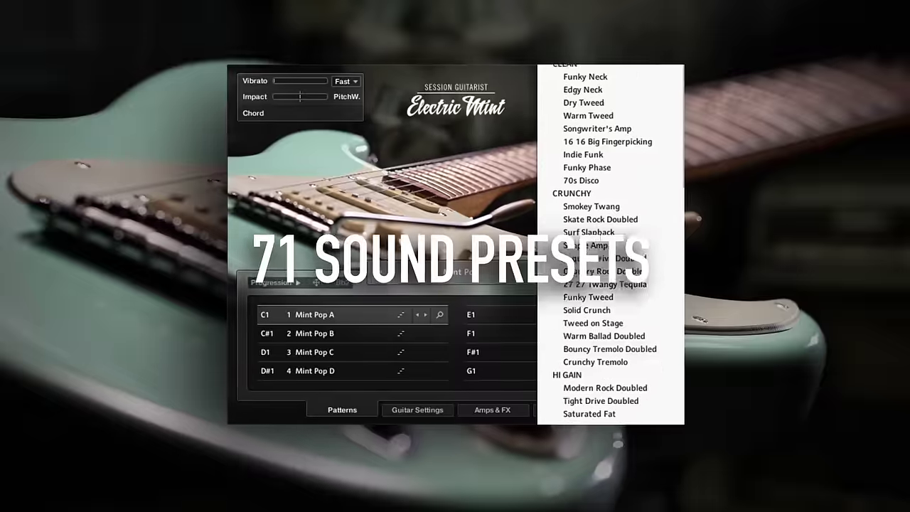
Toggle off the Funk, EDM and Basic genre filters in the Song Browser so every song preset is listed
{"action": "scroll", "coordinate": [618, 242], "scroll_direction": "down", "scroll_amount": 10}
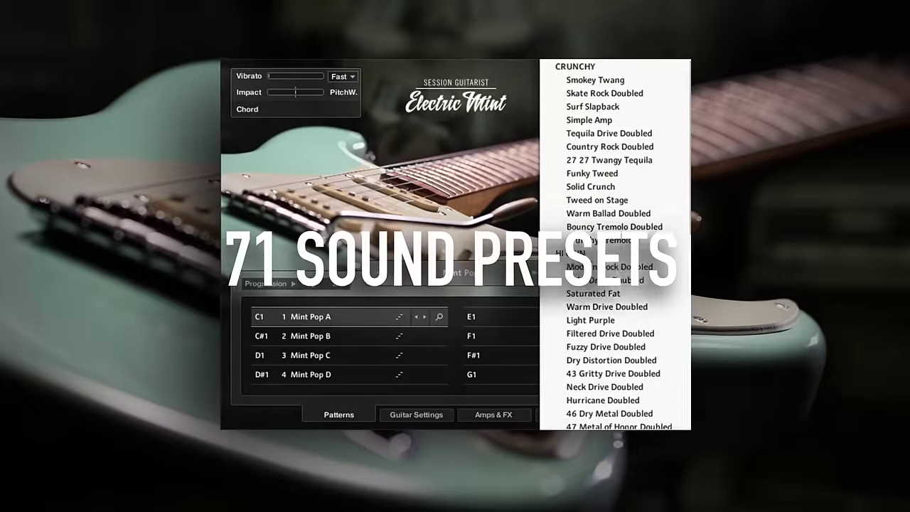
{"action": "scroll", "coordinate": [619, 242], "scroll_direction": "down", "scroll_amount": 5}
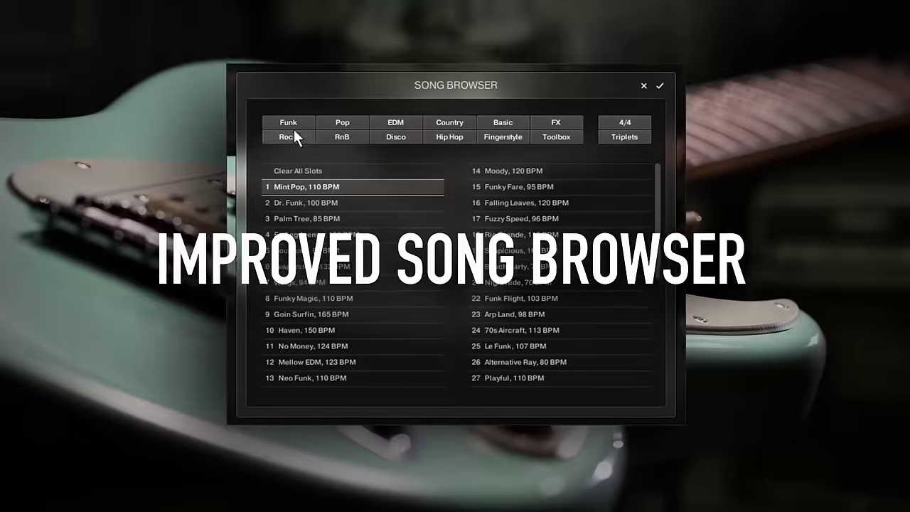
{"action": "left_click", "coordinate": [291, 122]}
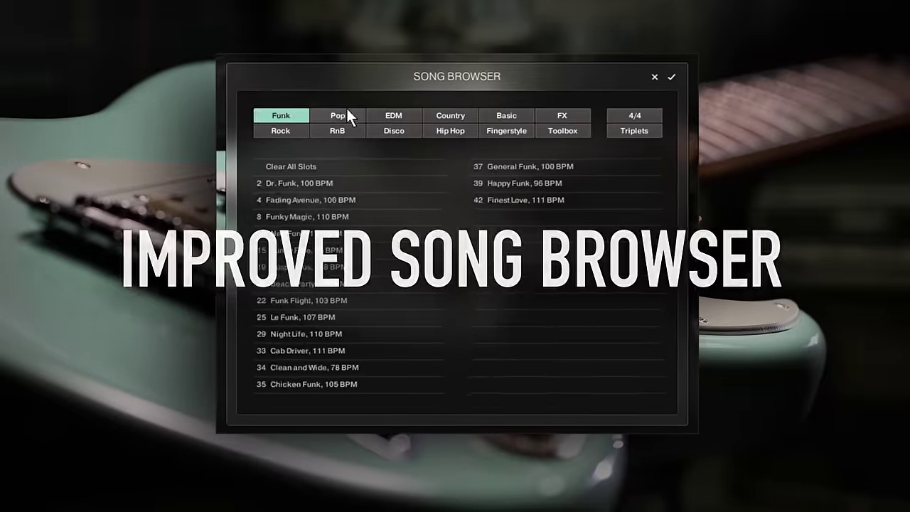
{"action": "left_click", "coordinate": [395, 113]}
{"action": "left_click", "coordinate": [510, 109]}
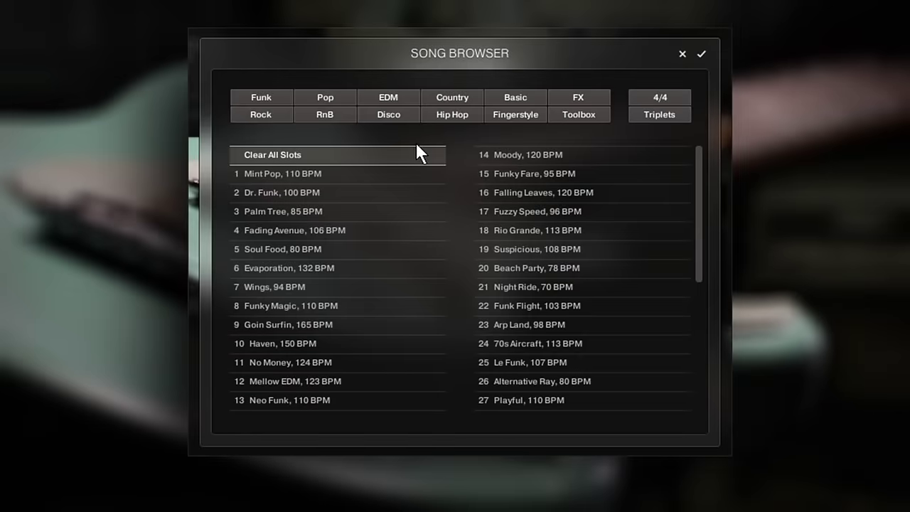
Try the Pop and Rock genre filters, then clear the filter to list all songs
{"action": "left_click", "coordinate": [325, 98]}
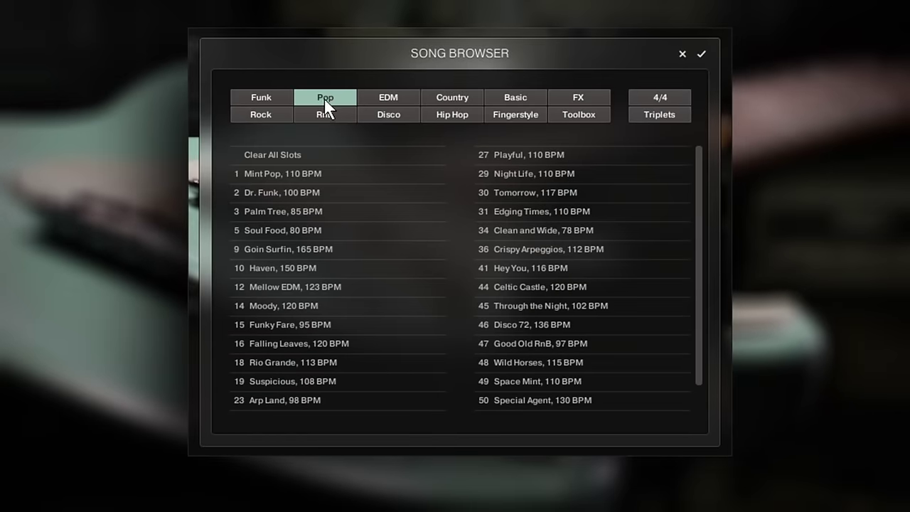
{"action": "left_click", "coordinate": [265, 113]}
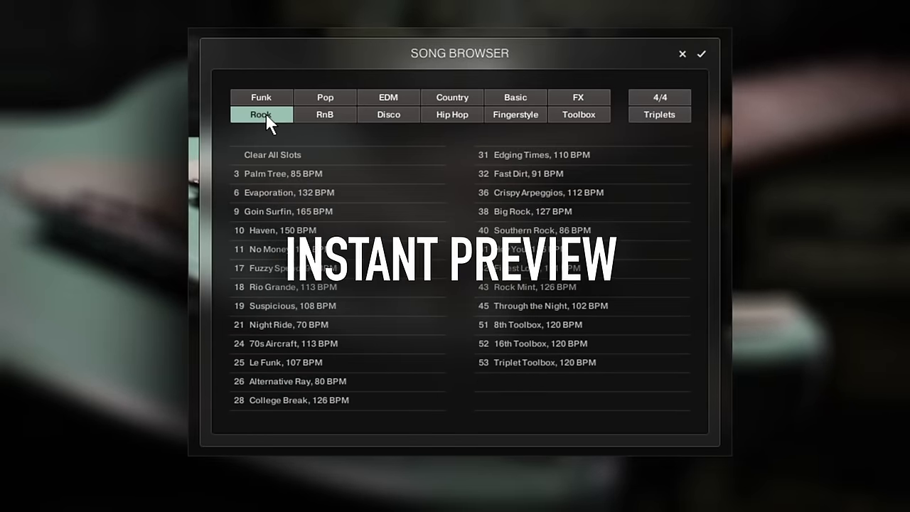
{"action": "left_click", "coordinate": [265, 113]}
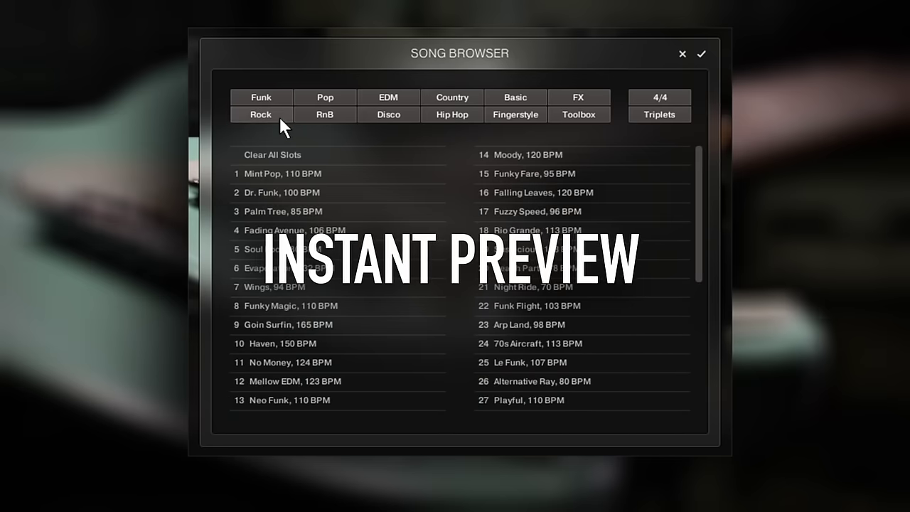
Preview Mint Pop, Falling Leaves, Crispy Arpeggios, Southern Rock, Good Old RnB and Space Mint
{"action": "left_click", "coordinate": [331, 174]}
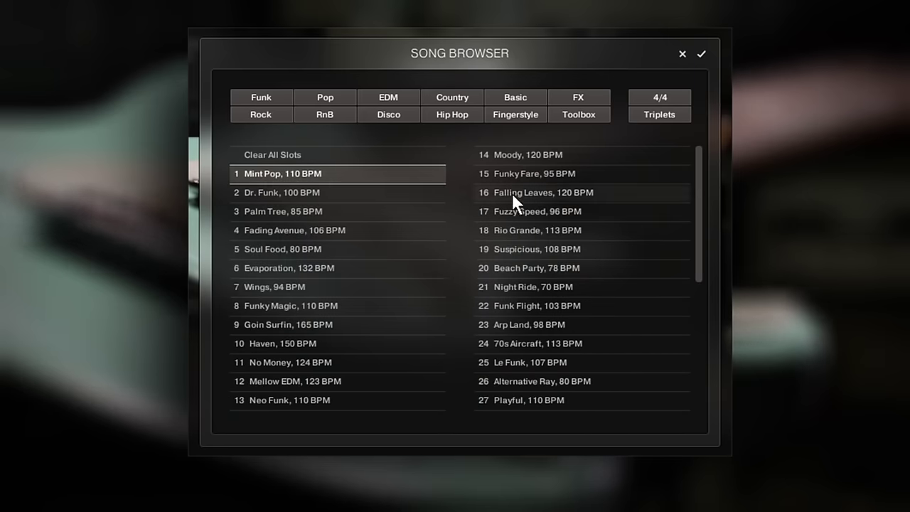
{"action": "left_click", "coordinate": [552, 193]}
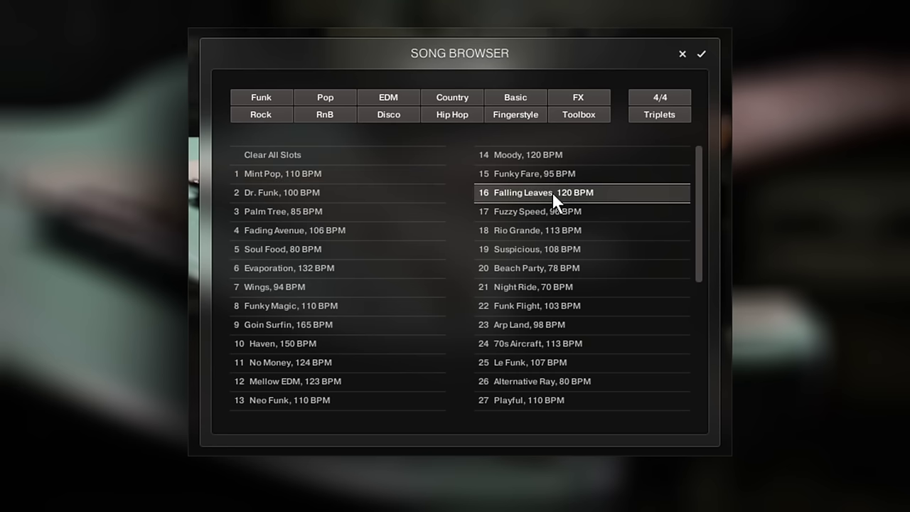
{"action": "left_click_drag", "start_coordinate": [697, 181], "coordinate": [712, 275]}
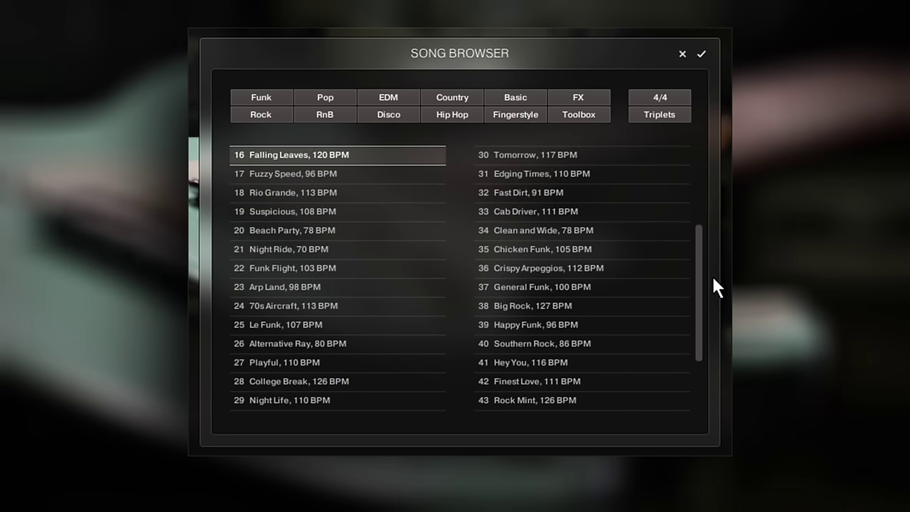
{"action": "left_click", "coordinate": [541, 270]}
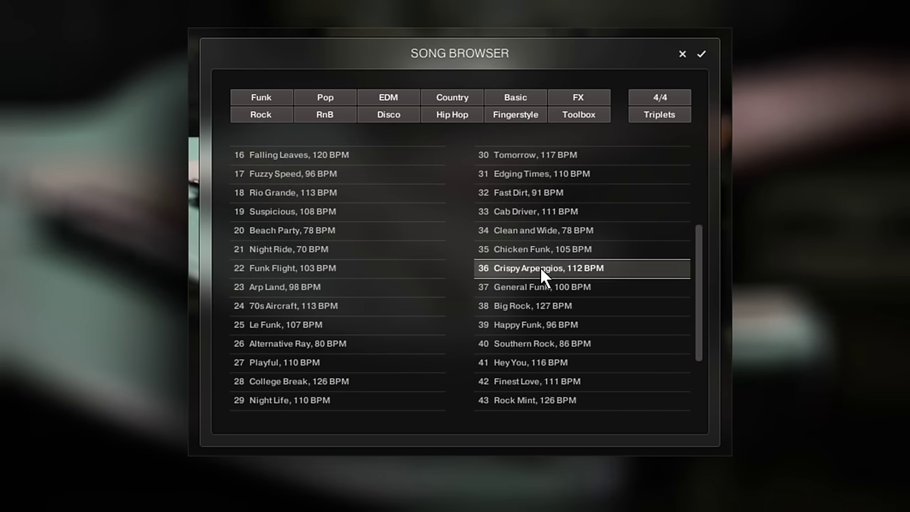
{"action": "left_click", "coordinate": [575, 342]}
{"action": "left_click_drag", "start_coordinate": [696, 330], "coordinate": [708, 435]}
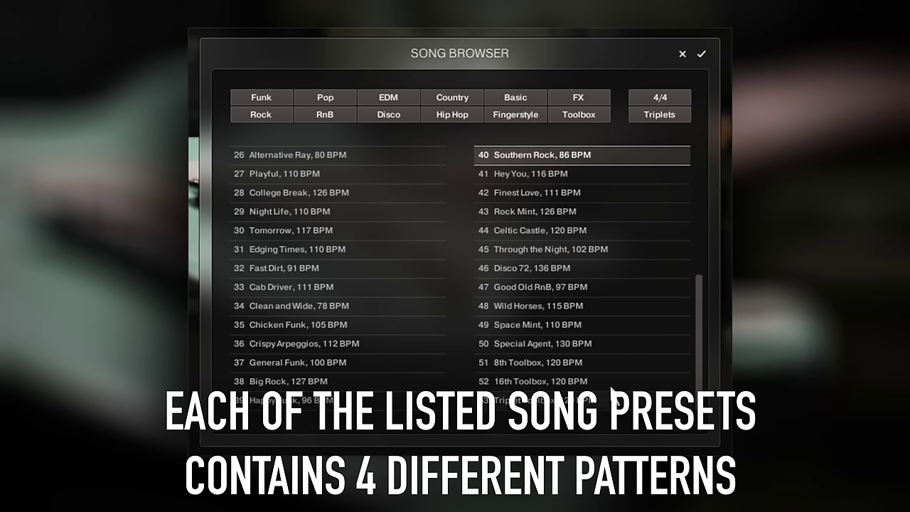
{"action": "left_click", "coordinate": [534, 287]}
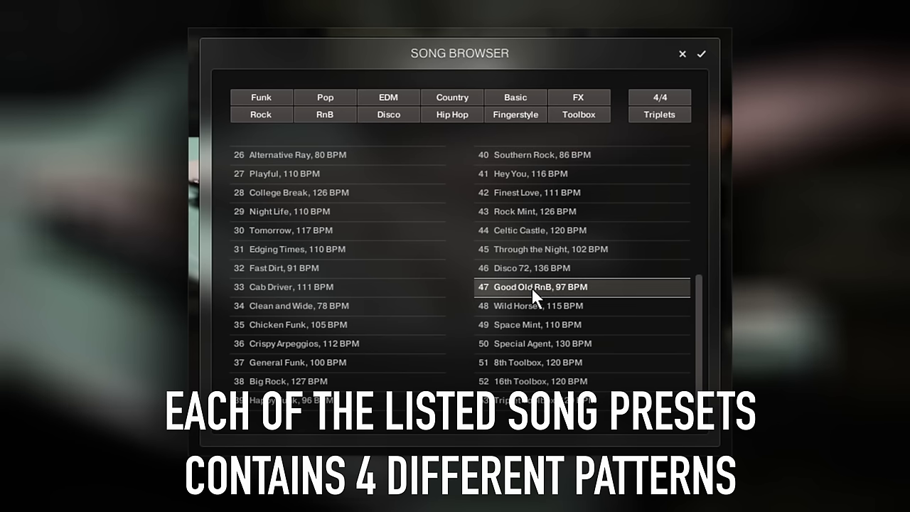
{"action": "left_click", "coordinate": [550, 329]}
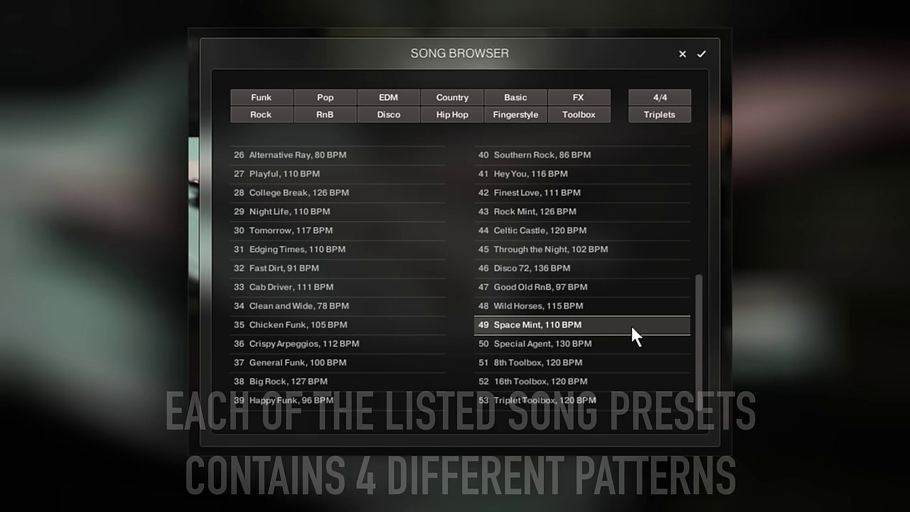
{"action": "left_click_drag", "start_coordinate": [694, 312], "coordinate": [694, 78]}
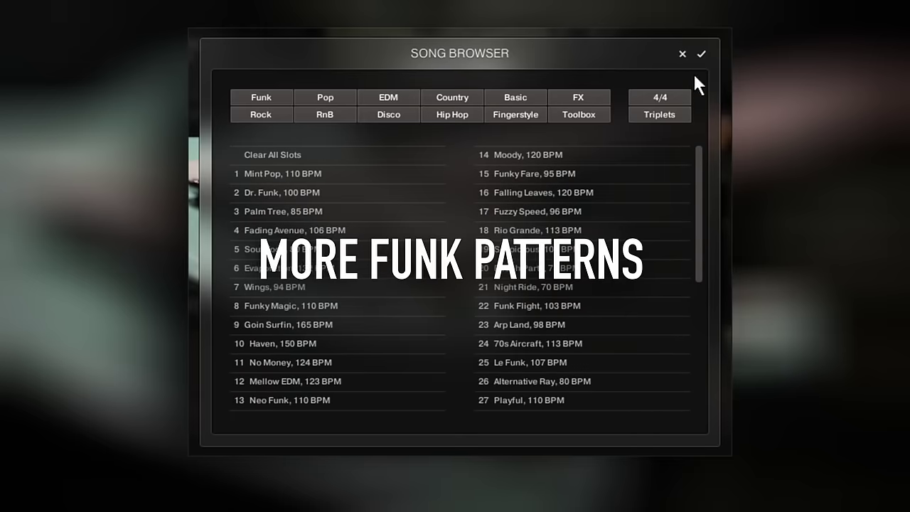
Filter to Funk, preview Funky Magic, then load 33 Cab Driver
{"action": "left_click", "coordinate": [255, 97]}
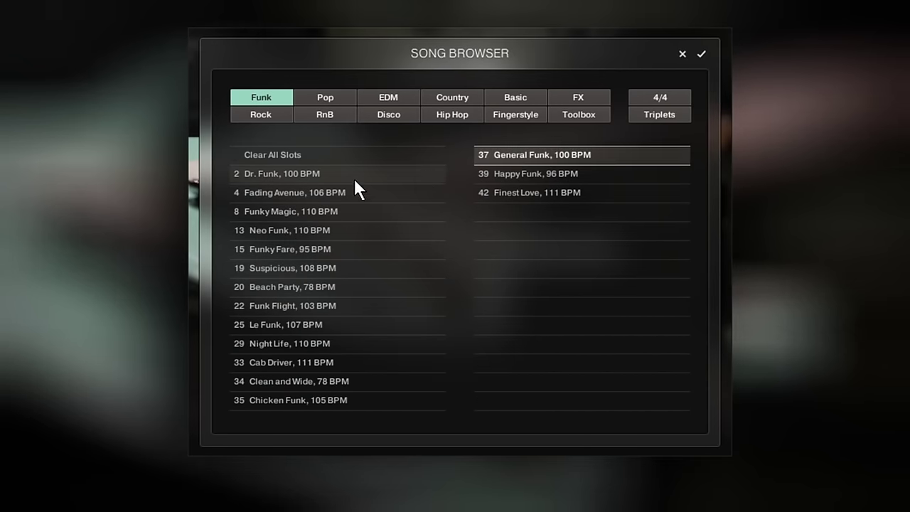
{"action": "left_click", "coordinate": [287, 215]}
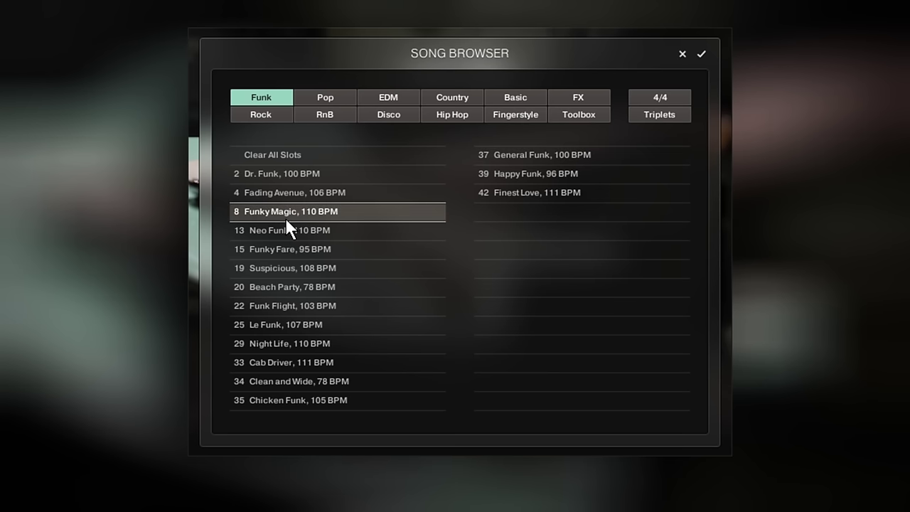
{"action": "left_click", "coordinate": [309, 363]}
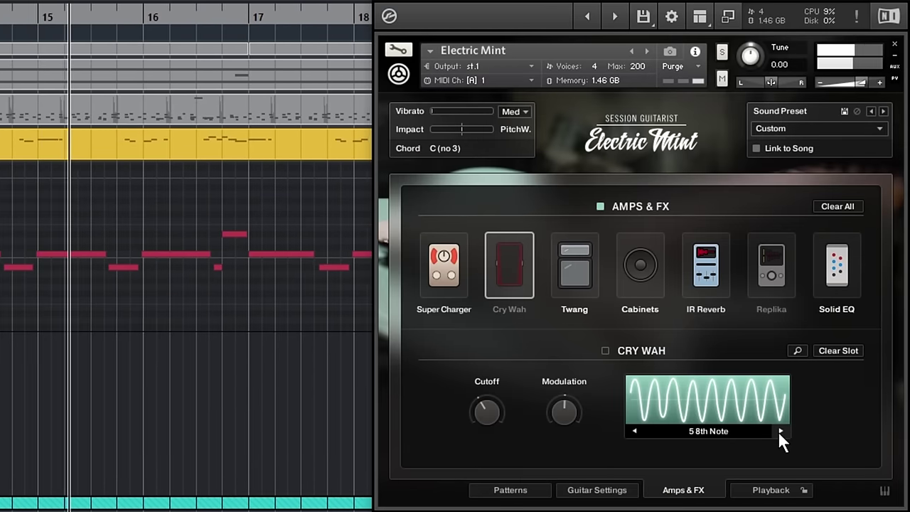
Switch Cry Wah on with 300 % modulation and its rate set to 5 8th Note
{"action": "left_click", "coordinate": [780, 431]}
{"action": "left_click", "coordinate": [780, 431]}
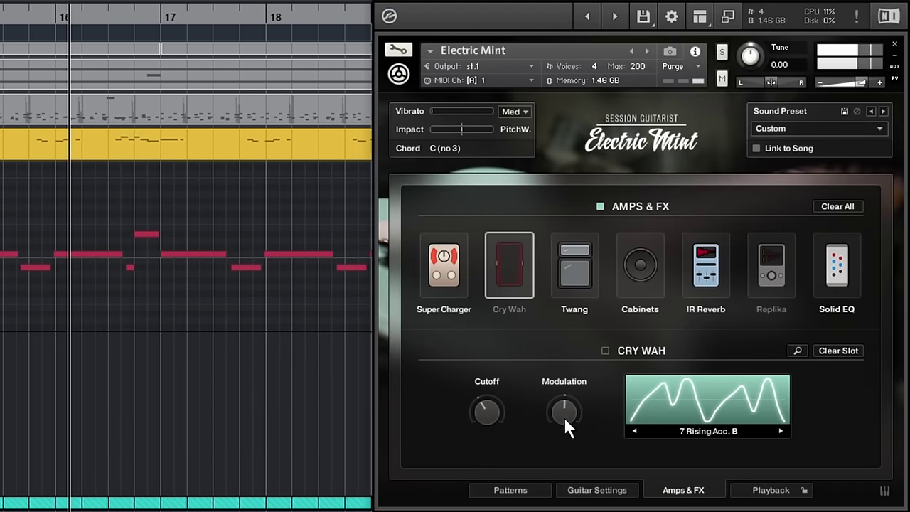
{"action": "left_click_drag", "start_coordinate": [563, 417], "coordinate": [616, 326]}
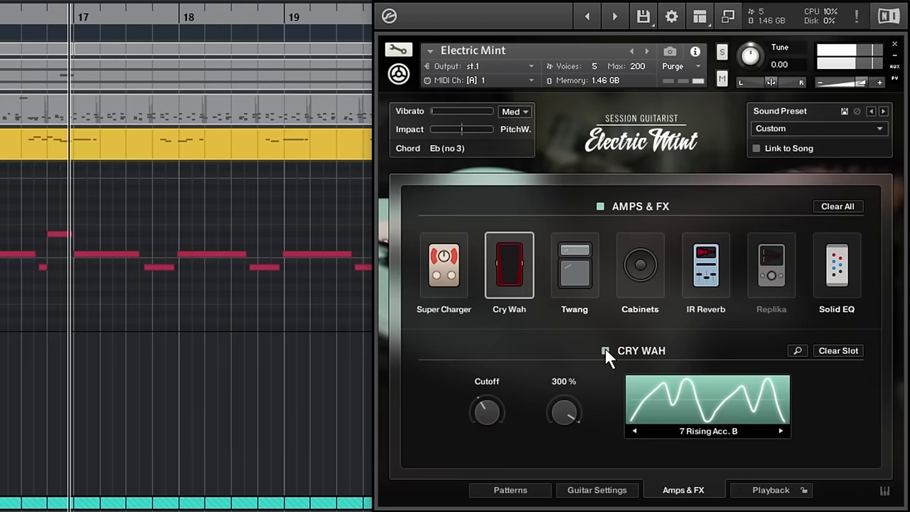
{"action": "left_click", "coordinate": [604, 352]}
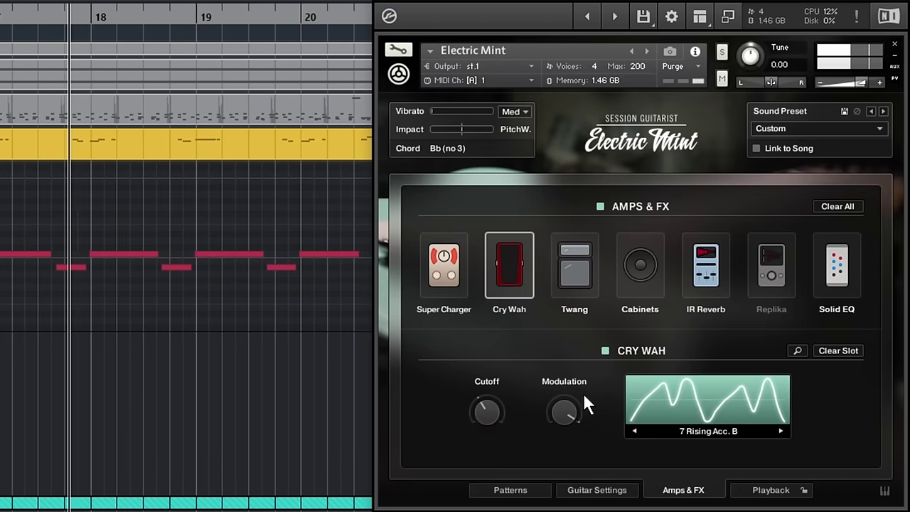
{"action": "left_click", "coordinate": [707, 430]}
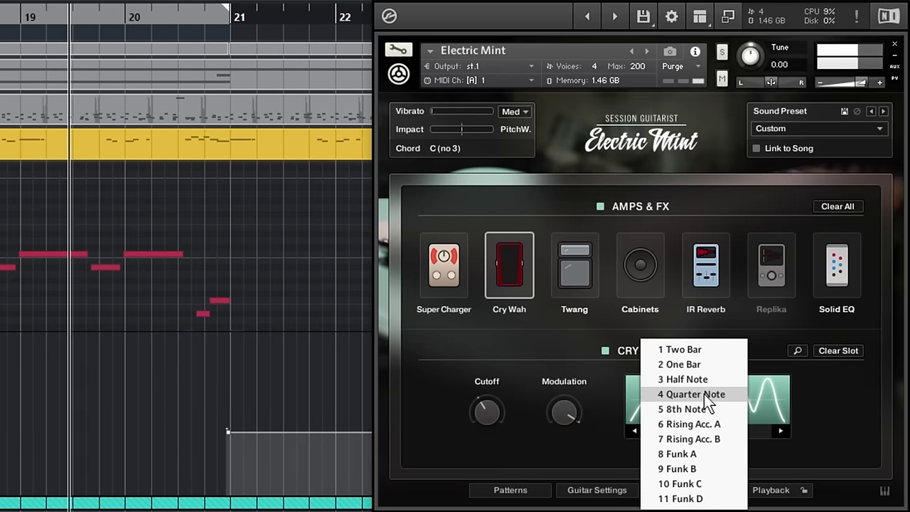
{"action": "left_click", "coordinate": [697, 409]}
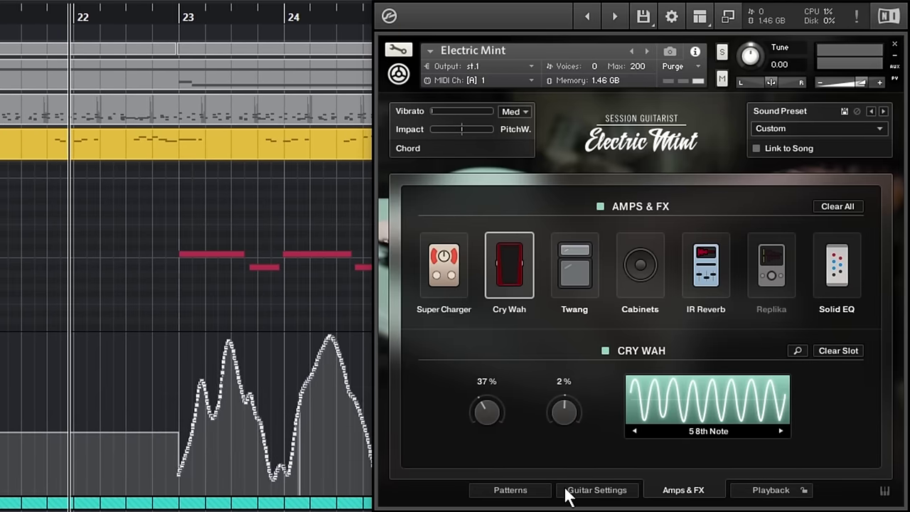
Remove the wah control's MIDI automation and drag the chord voicing onto the guitar track at bar 3
{"action": "right_click", "coordinate": [493, 408]}
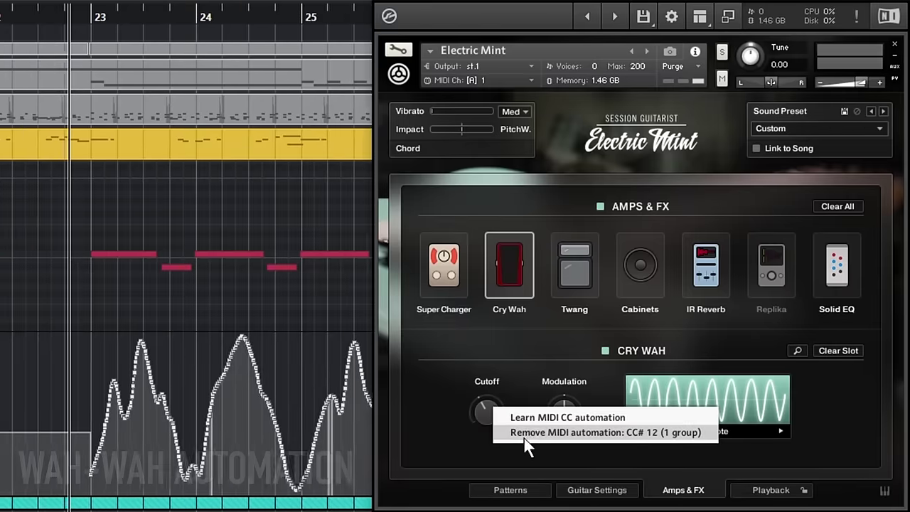
{"action": "left_click", "coordinate": [524, 433]}
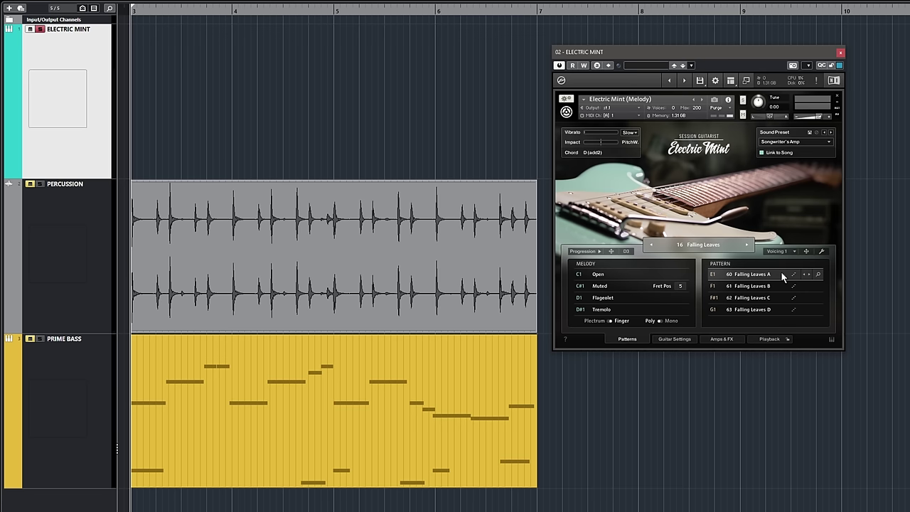
{"action": "left_click_drag", "start_coordinate": [805, 251], "coordinate": [132, 98]}
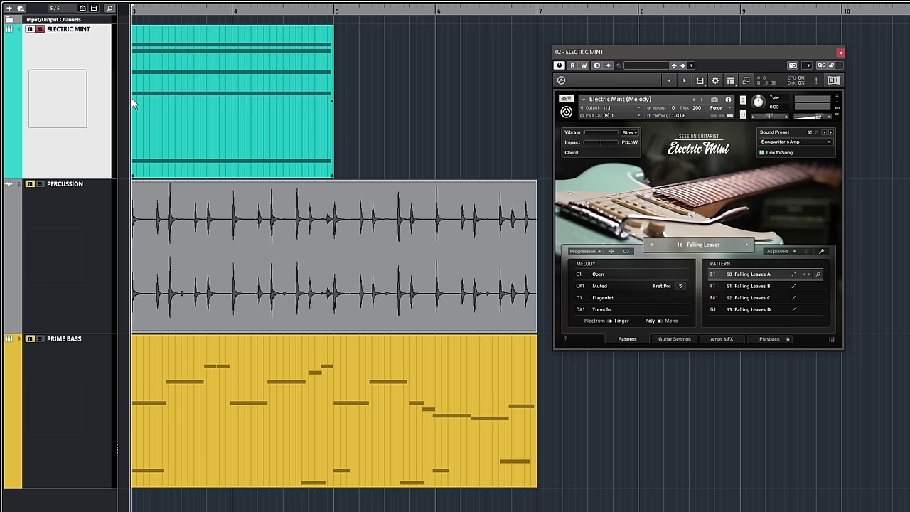
In the Key Editor, lower the top note to F4, split the chord and lower its tails
{"action": "double_click", "coordinate": [140, 106]}
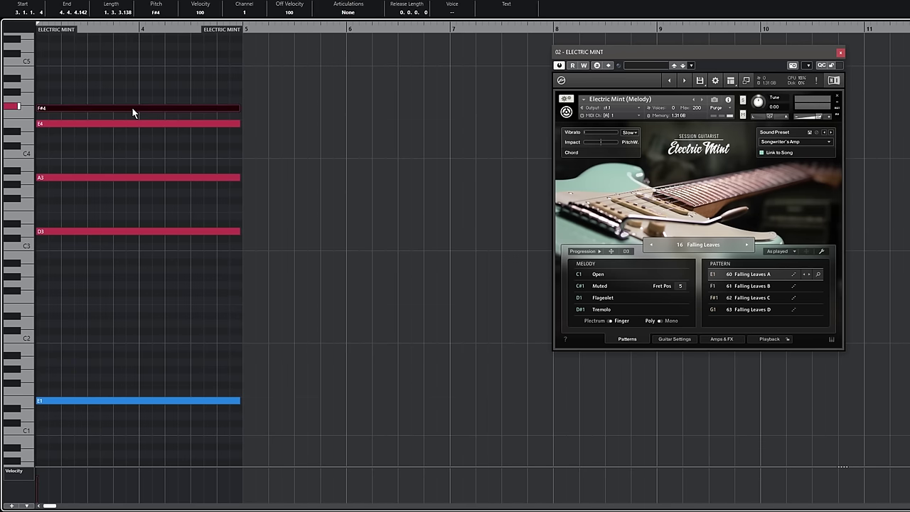
{"action": "key", "text": "Down"}
{"action": "left_click_drag", "start_coordinate": [136, 89], "coordinate": [124, 242]}
{"action": "left_click", "coordinate": [122, 115], "text": "alt"}
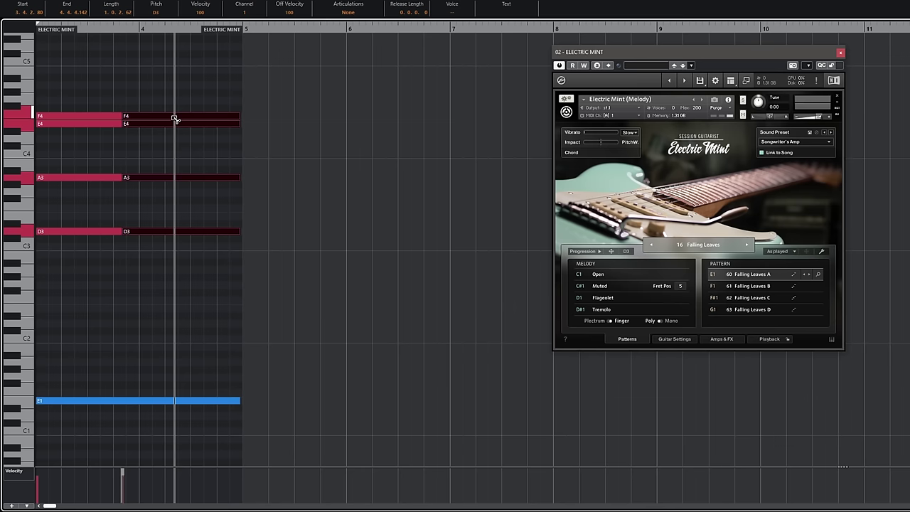
{"action": "key", "text": "Down"}
{"action": "key", "text": "Down"}
{"action": "key", "text": "Down"}
{"action": "key", "text": "Down"}
{"action": "left_click_drag", "start_coordinate": [140, 124], "coordinate": [195, 152]}
{"action": "left_click_drag", "start_coordinate": [192, 118], "coordinate": [217, 313]}
{"action": "key", "text": "Down"}
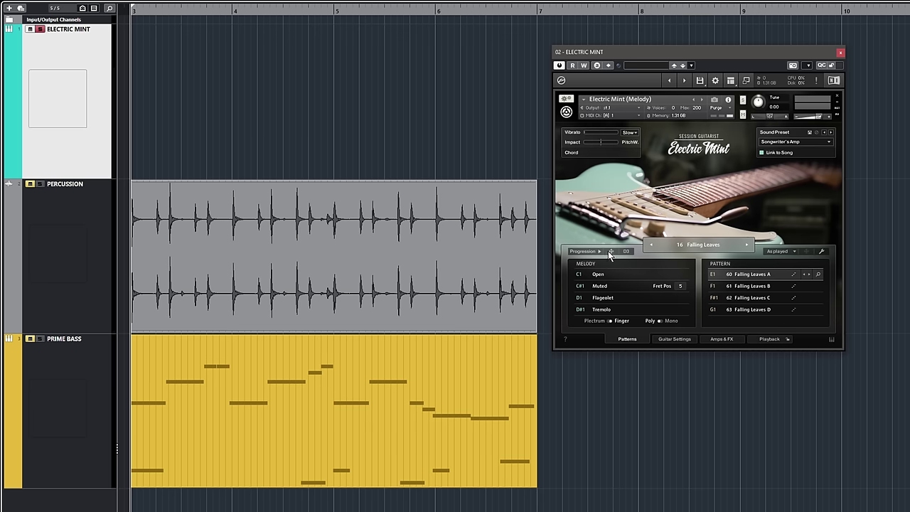
Add the progression part, lower five notes near bar 6 by a semitone, and play from bar 3
{"action": "left_click_drag", "start_coordinate": [611, 252], "coordinate": [166, 121]}
{"action": "double_click", "coordinate": [165, 120]}
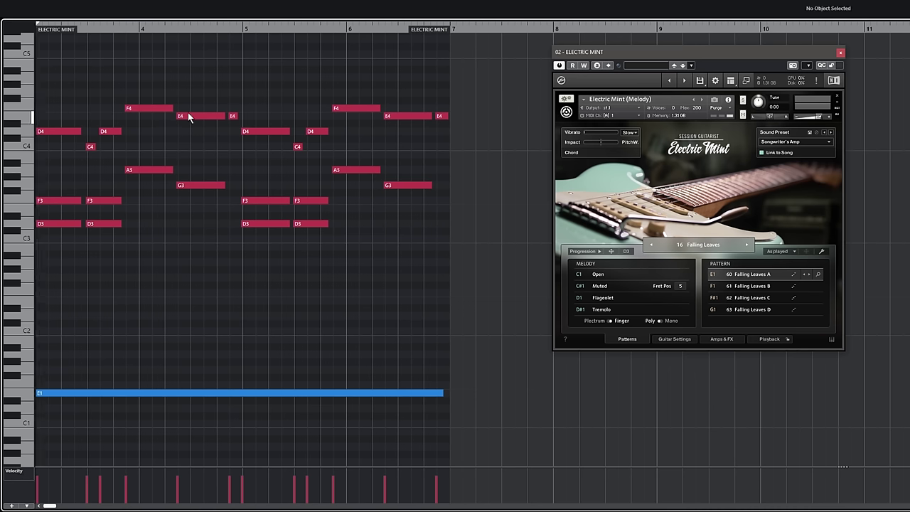
{"action": "left_click_drag", "start_coordinate": [339, 88], "coordinate": [439, 225]}
{"action": "key", "text": "Down"}
{"action": "left_click", "coordinate": [352, 178]}
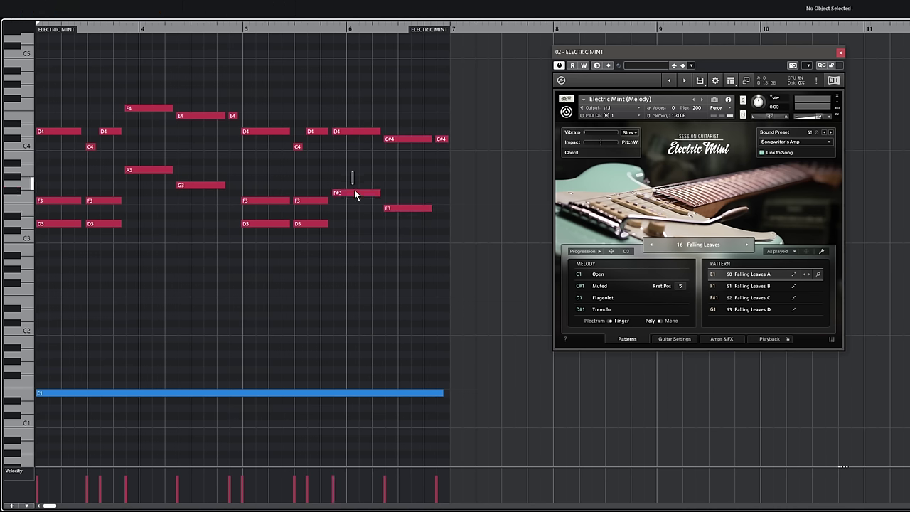
{"action": "key", "text": "Escape"}
{"action": "key", "text": "space"}
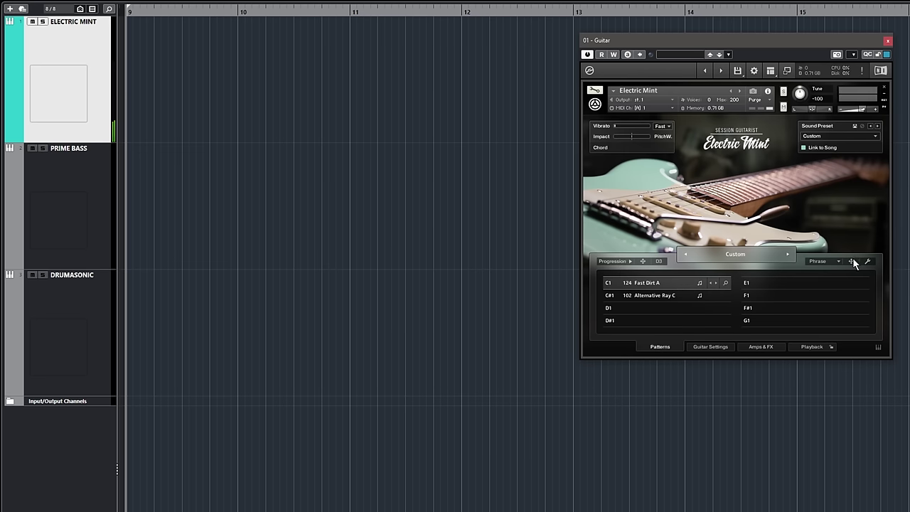
Drop the guitar pattern at bar 9, transpose all its notes down an octave, and audition it
{"action": "left_click_drag", "start_coordinate": [148, 99], "coordinate": [147, 100]}
{"action": "double_click", "coordinate": [142, 100]}
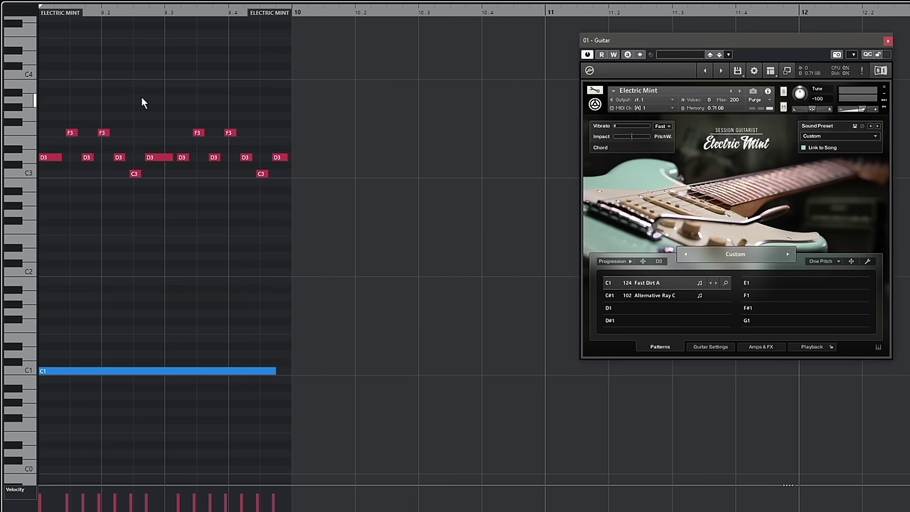
{"action": "key", "text": "ctrl+a"}
{"action": "key", "text": "shift+Down"}
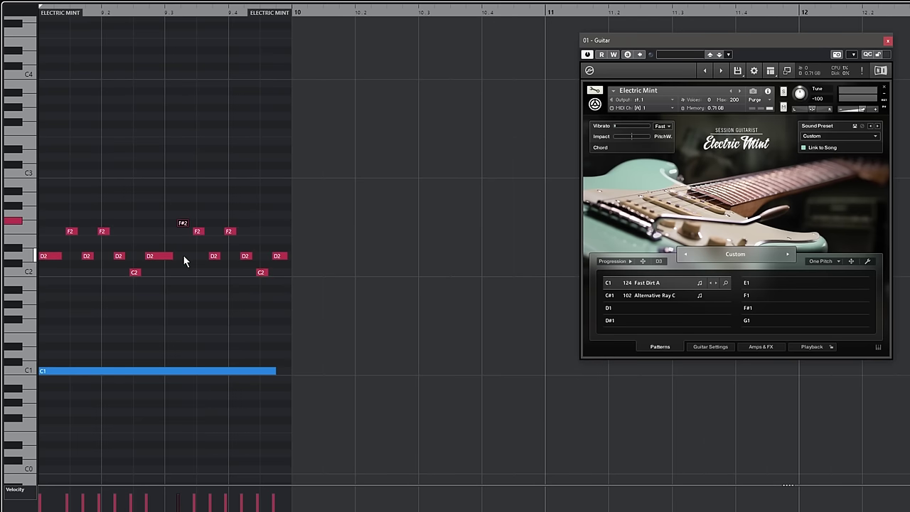
{"action": "key", "text": "space"}
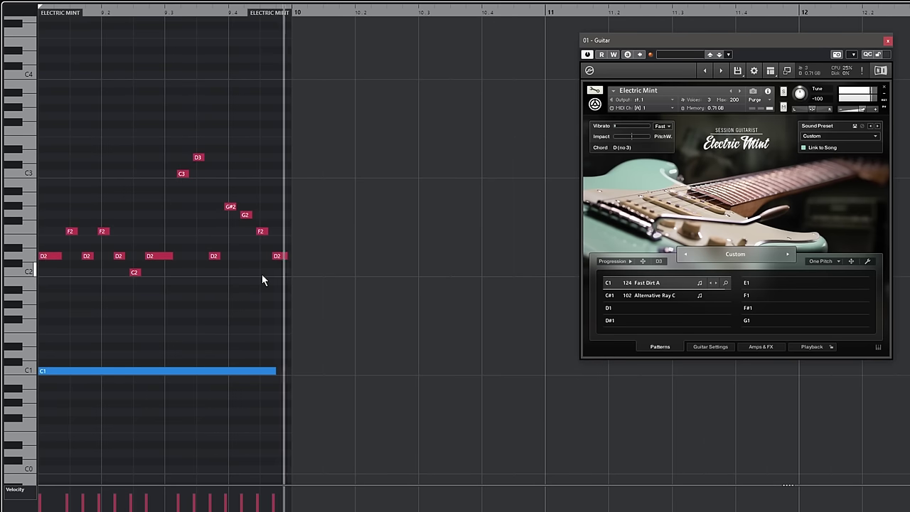
{"action": "key", "text": "Escape"}
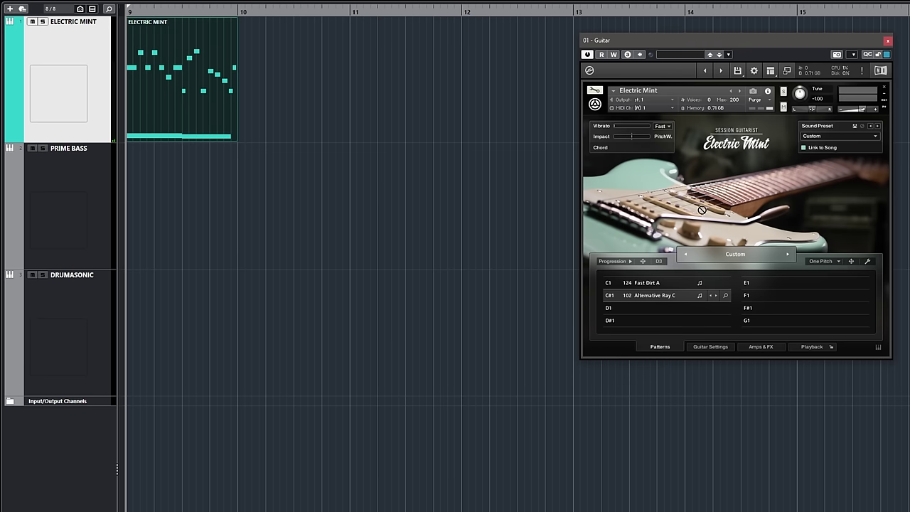
Drop a new pattern at bar 11 and copy the bar-9 part to bar 10, keeping only its first half
{"action": "left_click_drag", "start_coordinate": [702, 210], "coordinate": [356, 100]}
{"action": "left_click_drag", "start_coordinate": [162, 106], "coordinate": [275, 104]}
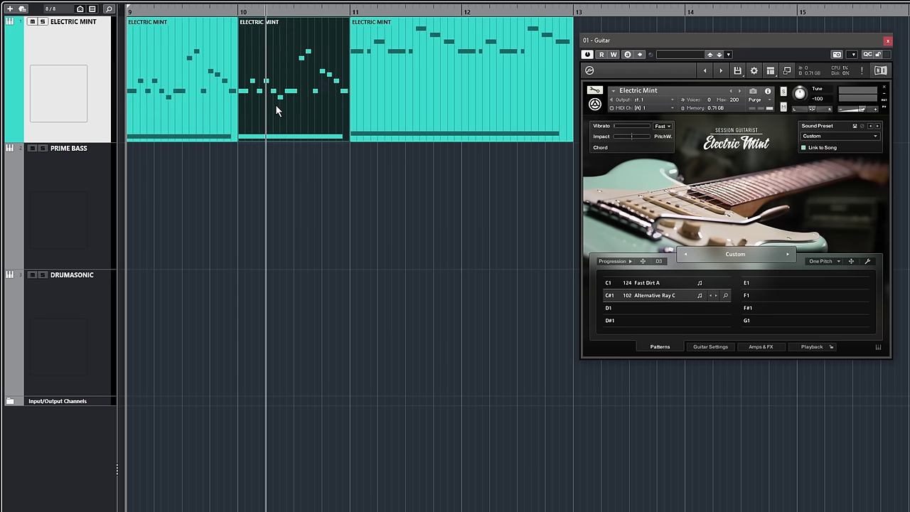
{"action": "left_click", "coordinate": [285, 107], "text": "alt"}
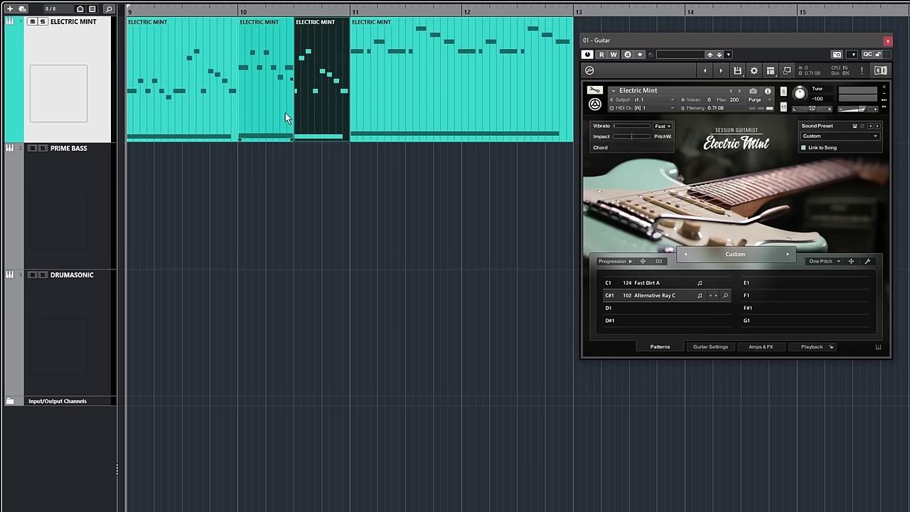
{"action": "key", "text": "Delete"}
Trim the bar-11 part down to its fill, move it to bar 10.5, and play the phrase
{"action": "left_click", "coordinate": [517, 108], "text": "alt"}
{"action": "left_click", "coordinate": [475, 114]}
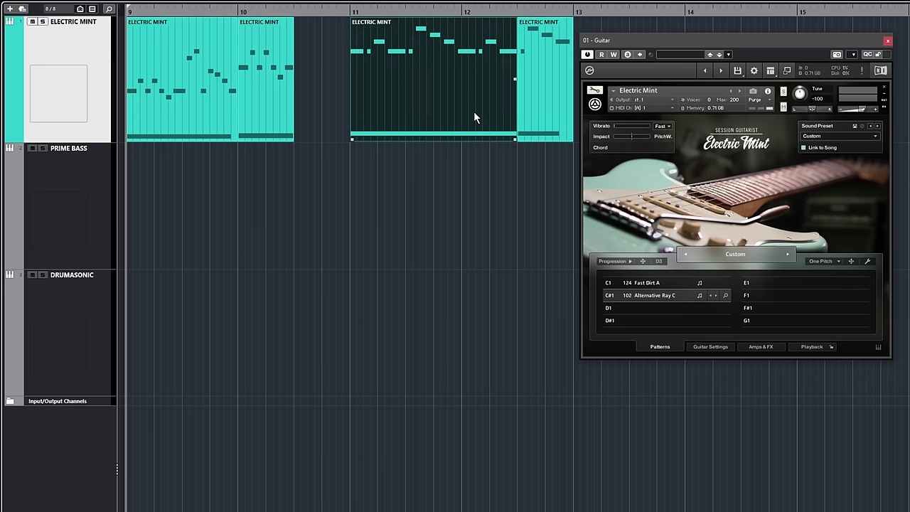
{"action": "key", "text": "Delete"}
{"action": "left_click_drag", "start_coordinate": [543, 106], "coordinate": [321, 111]}
{"action": "left_click", "coordinate": [389, 115]}
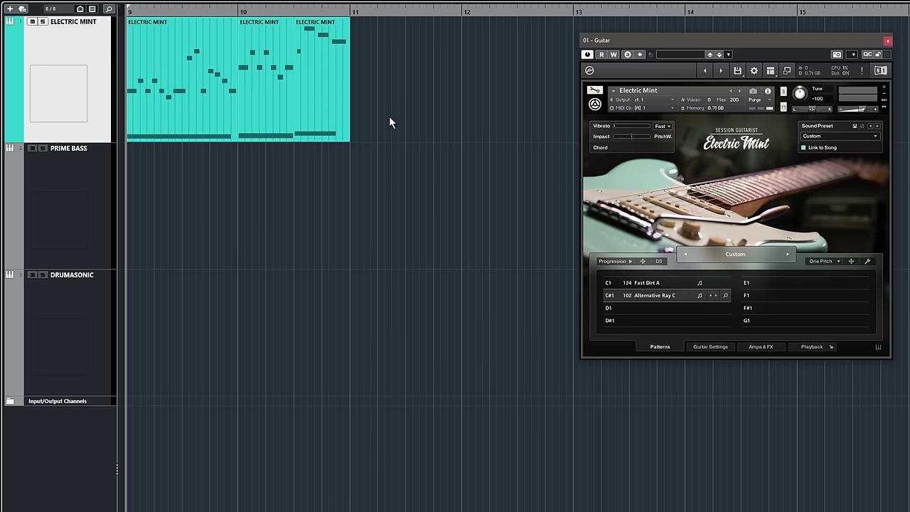
{"action": "key", "text": "space"}
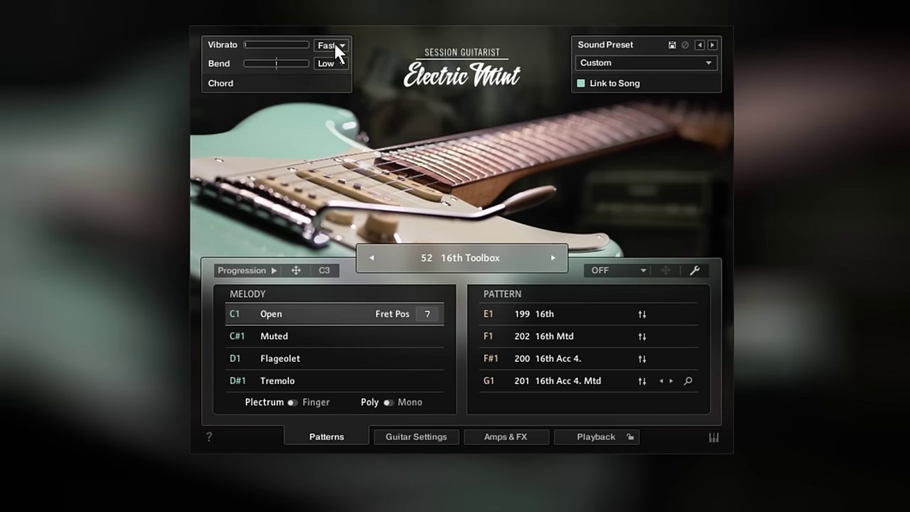
Show the Vibrato presets: Slow, Med and Fast Finger plus Tremolo bar options
{"action": "left_click", "coordinate": [335, 49]}
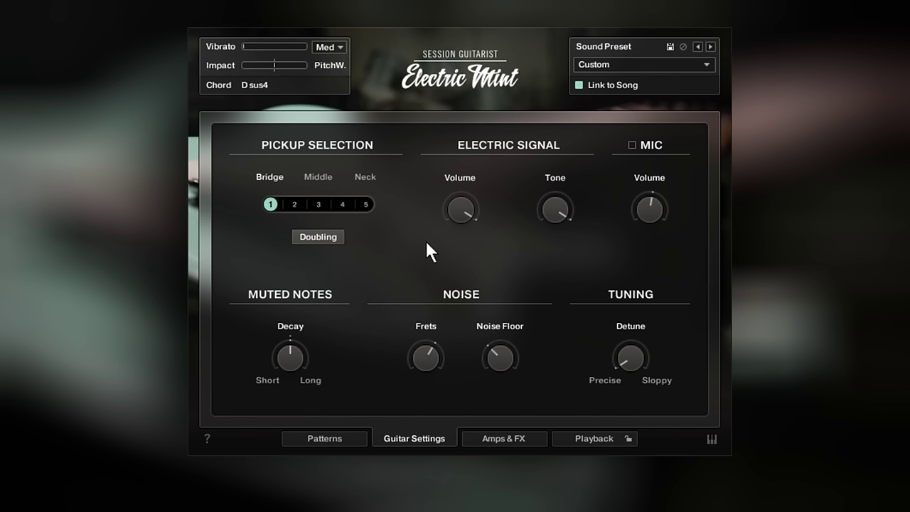
Step the pickup through positions 3, 4 and 5 (neck), then turn Tone up to 100 %
{"action": "left_click", "coordinate": [322, 207]}
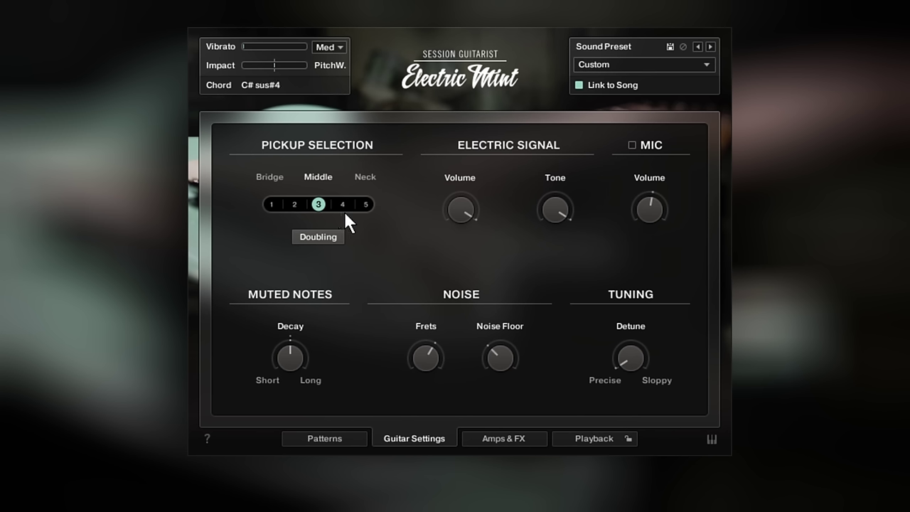
{"action": "left_click", "coordinate": [344, 204]}
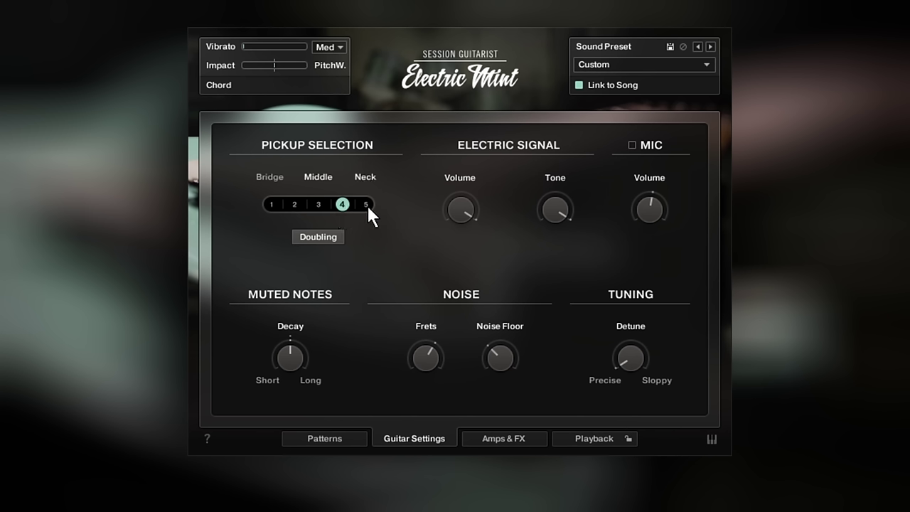
{"action": "left_click", "coordinate": [367, 204]}
{"action": "left_click_drag", "start_coordinate": [556, 204], "coordinate": [565, 303]}
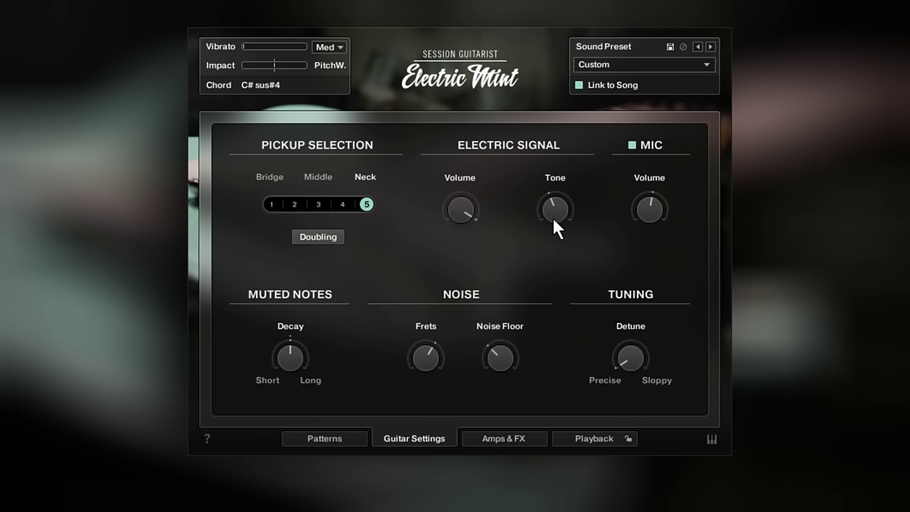
{"action": "left_click_drag", "start_coordinate": [553, 217], "coordinate": [577, 45]}
Enable the Amps & FX chain and view the IR Reverb, cabinet and Twang amp settings
{"action": "left_click", "coordinate": [518, 438]}
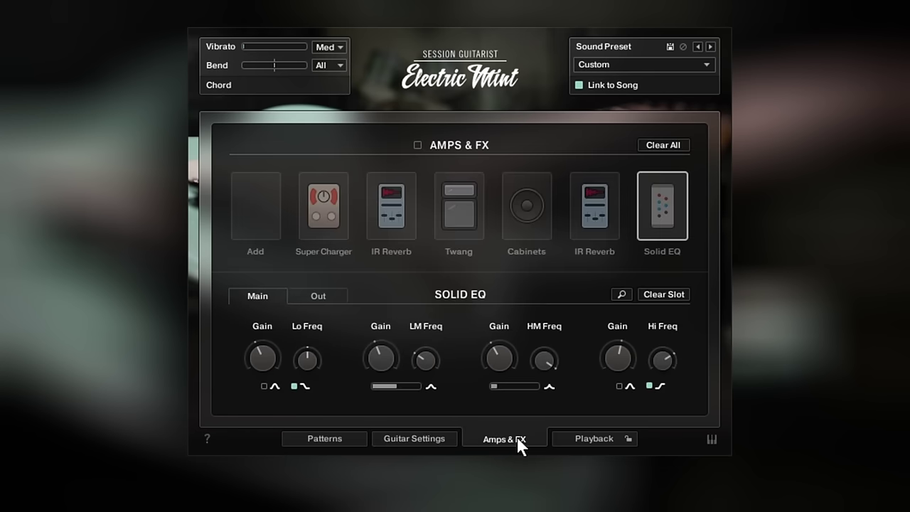
{"action": "left_click", "coordinate": [418, 145]}
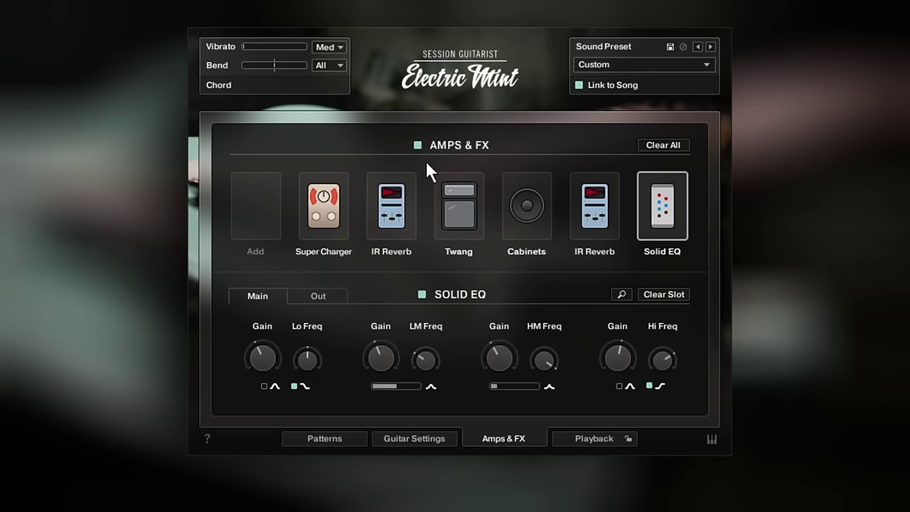
{"action": "left_click", "coordinate": [611, 226]}
{"action": "left_click", "coordinate": [524, 225]}
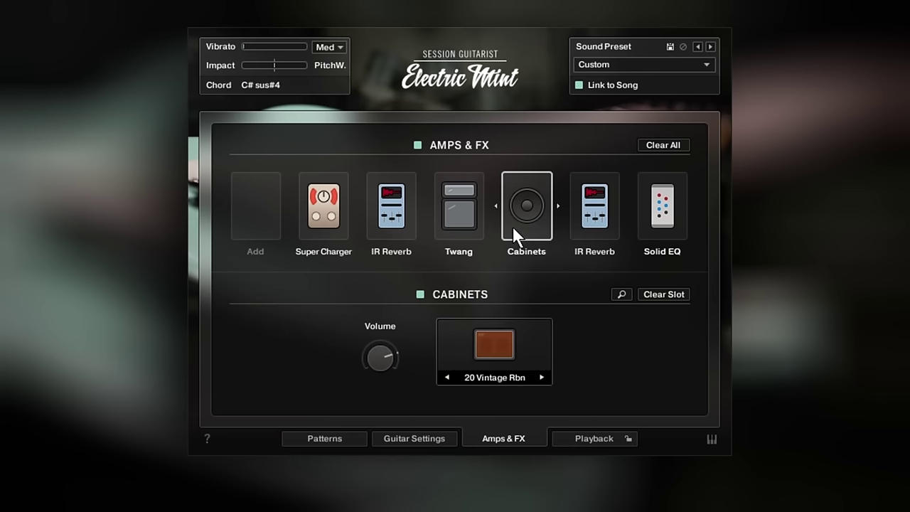
{"action": "left_click", "coordinate": [458, 230]}
{"action": "left_click", "coordinate": [389, 227]}
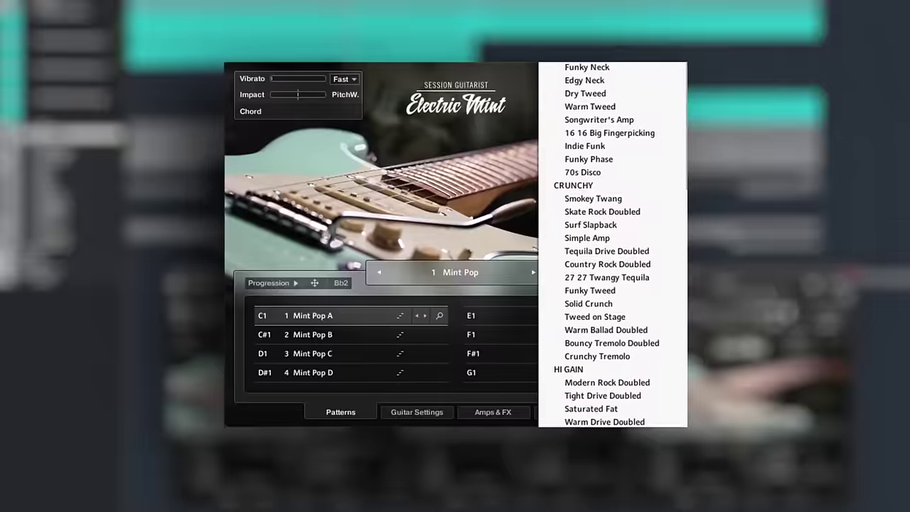
Add a guitar pattern at bar 44, set Cry Wah modulation to 10 Funk C and the cabinet to 20 Vintage Rbn
{"action": "scroll", "coordinate": [624, 242], "scroll_direction": "down", "scroll_amount": 15}
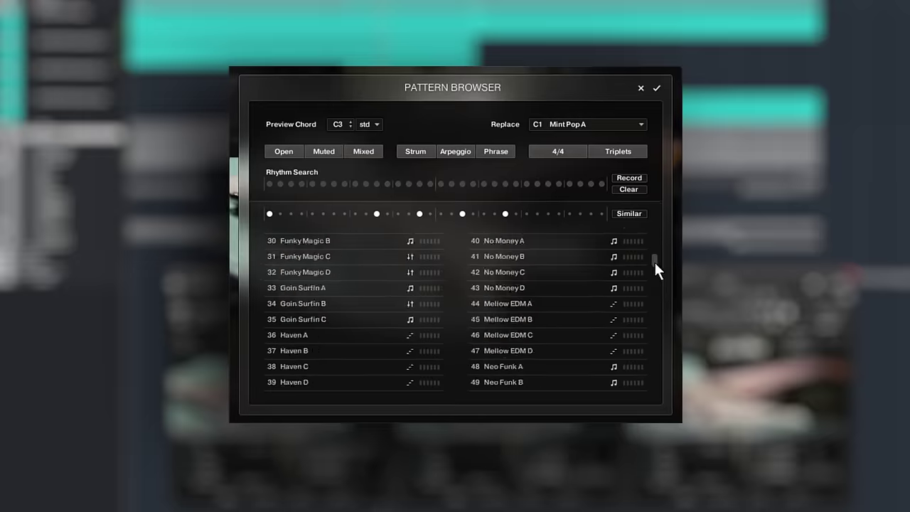
{"action": "left_click_drag", "start_coordinate": [654, 260], "coordinate": [662, 300]}
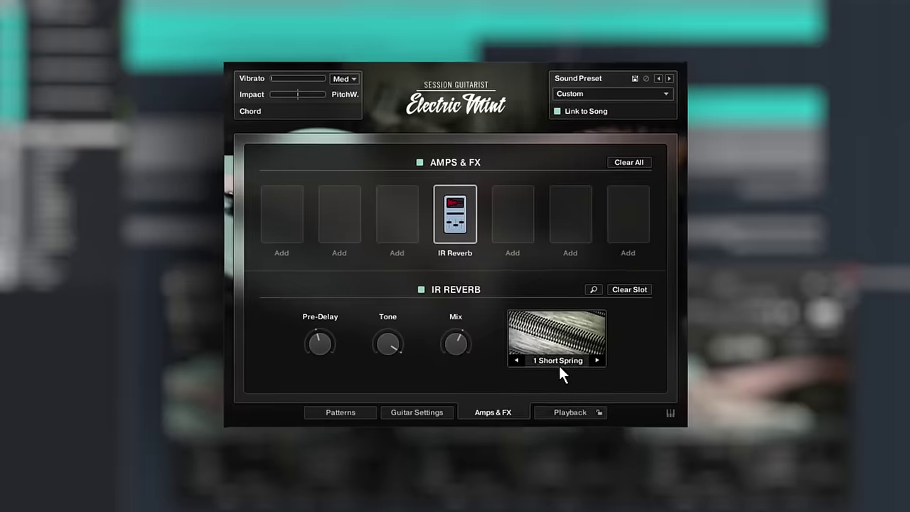
{"action": "left_click", "coordinate": [558, 364]}
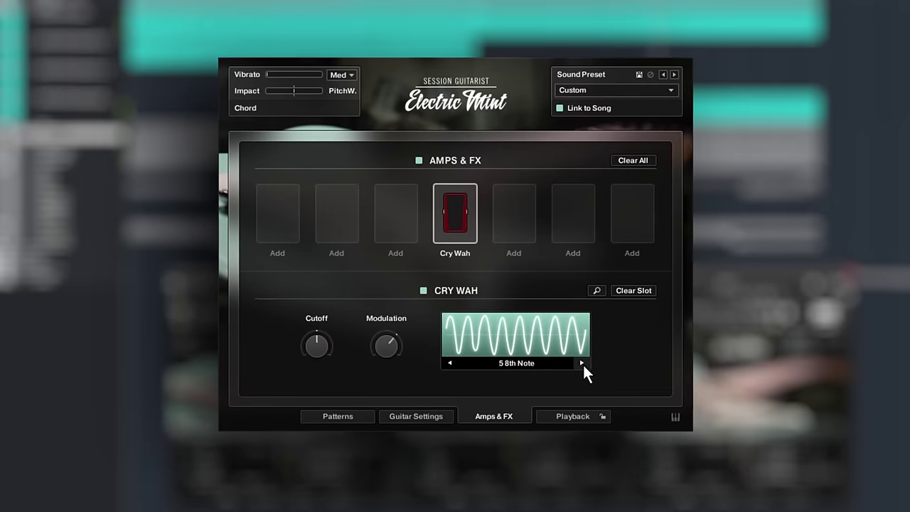
{"action": "left_click", "coordinate": [582, 363]}
{"action": "left_click", "coordinate": [582, 363]}
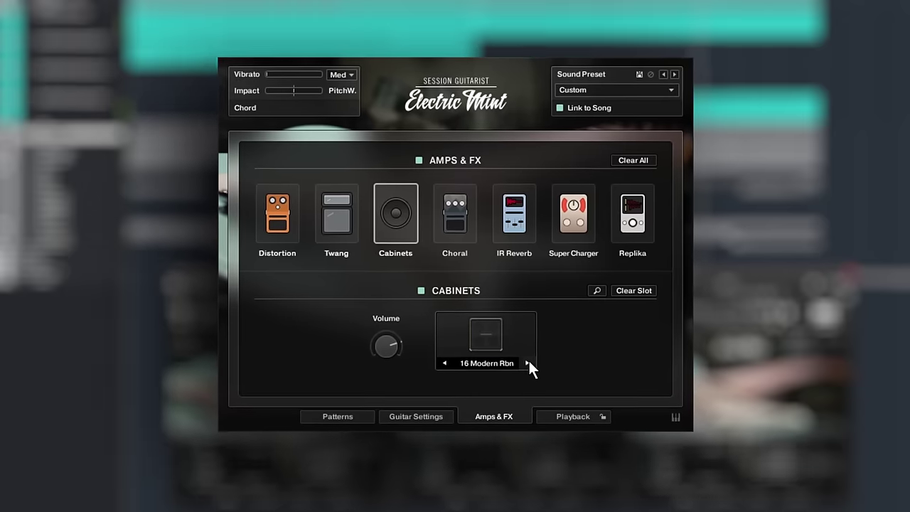
{"action": "left_click", "coordinate": [528, 362]}
{"action": "left_click", "coordinate": [528, 363]}
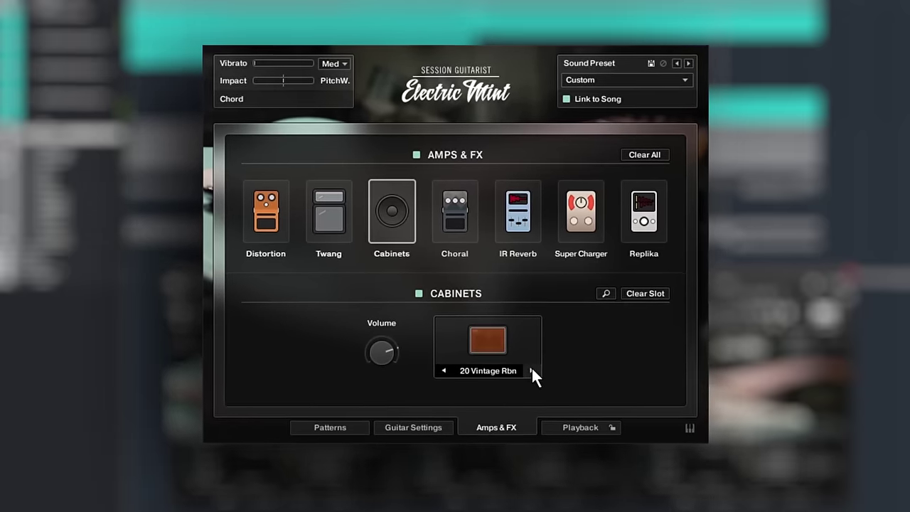